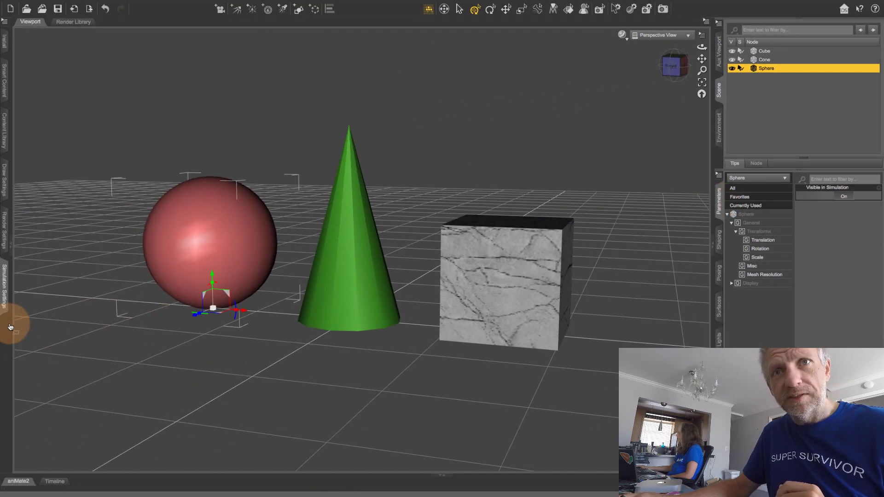
- Dock the Parameters pane below Simulation Settings in the same group, open it and make its docking area narrower
{"action": "left_click_drag", "start_coordinate": [6, 329], "coordinate": [6, 329]}
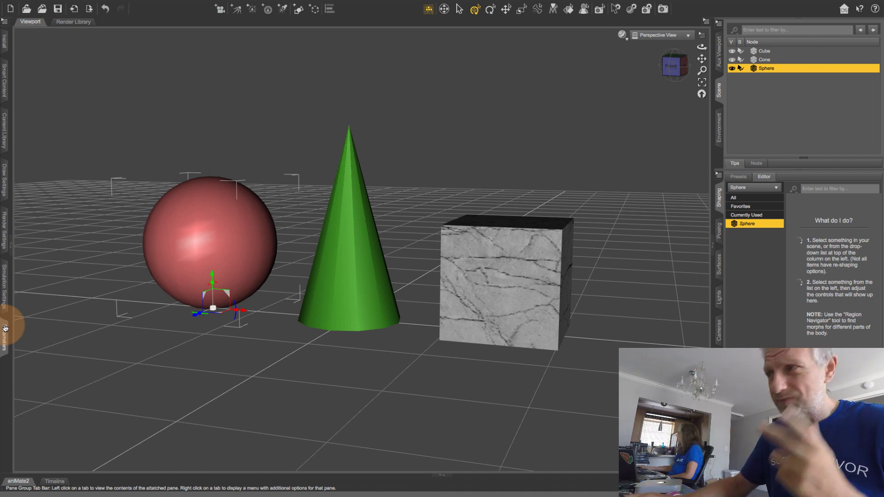
{"action": "left_click", "coordinate": [5, 329]}
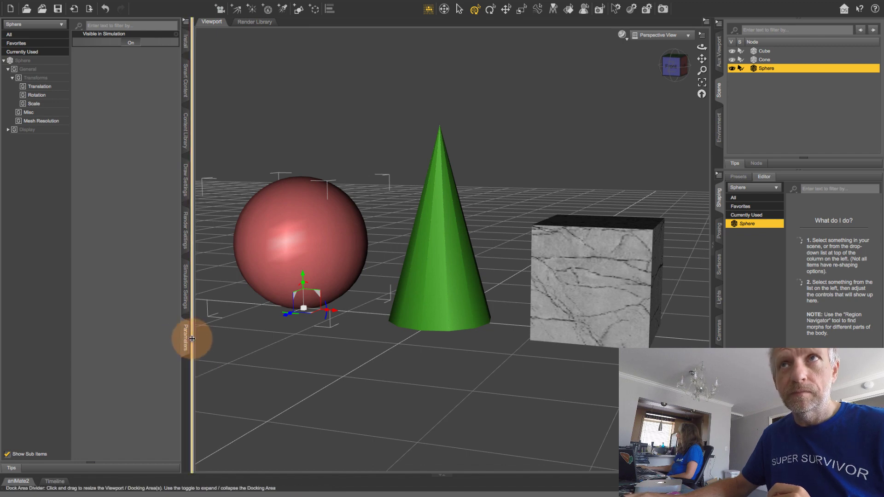
{"action": "left_click_drag", "start_coordinate": [192, 336], "coordinate": [155, 337]}
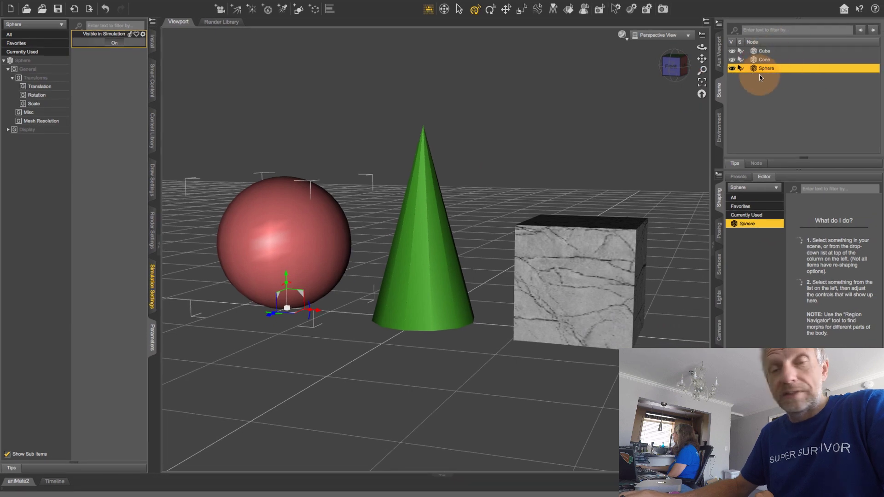
- Switch the Parameters pane to the cube and the cone to examine which property groups each offers
{"action": "left_click", "coordinate": [62, 26]}
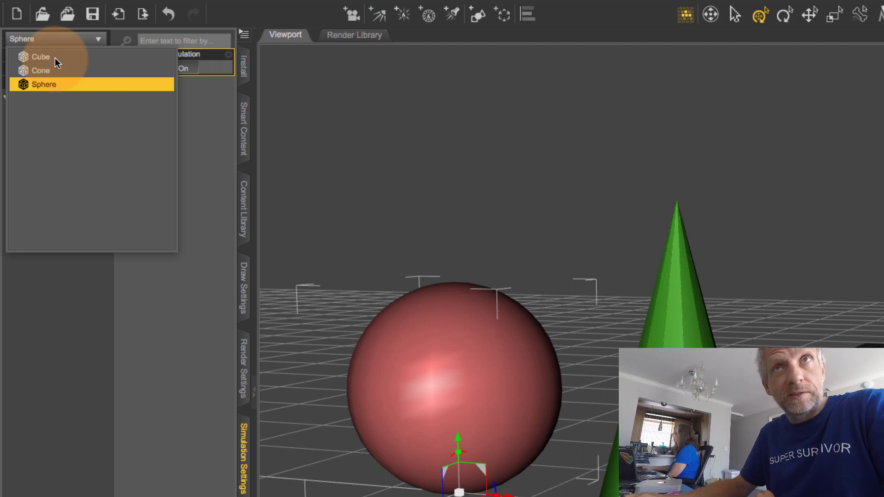
{"action": "left_click", "coordinate": [5, 134]}
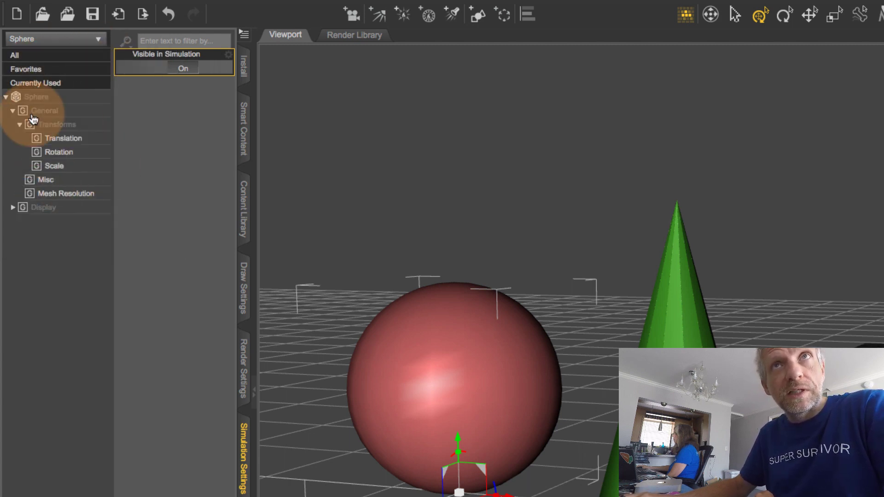
{"action": "left_click", "coordinate": [92, 45]}
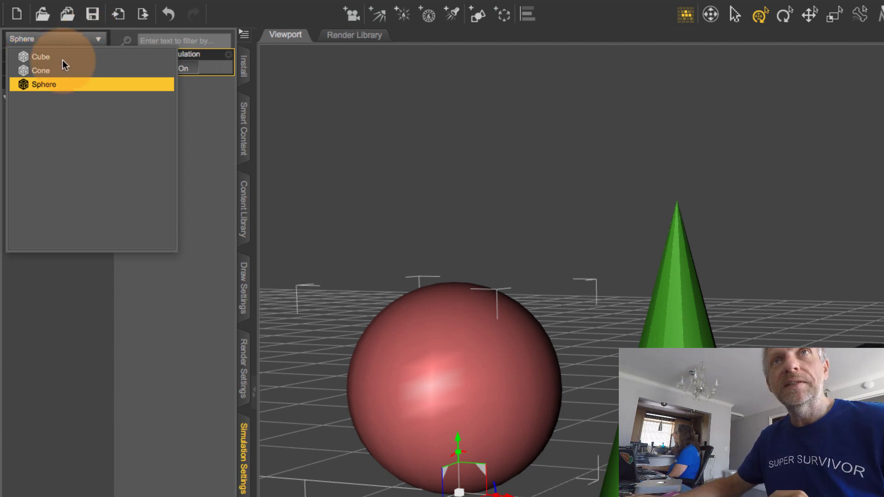
{"action": "left_click", "coordinate": [44, 58]}
{"action": "left_click", "coordinate": [59, 297]}
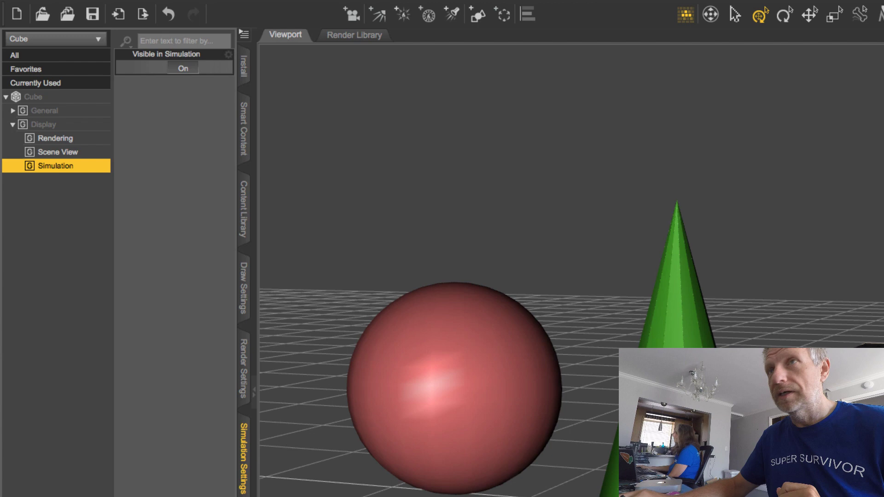
{"action": "left_click", "coordinate": [85, 43]}
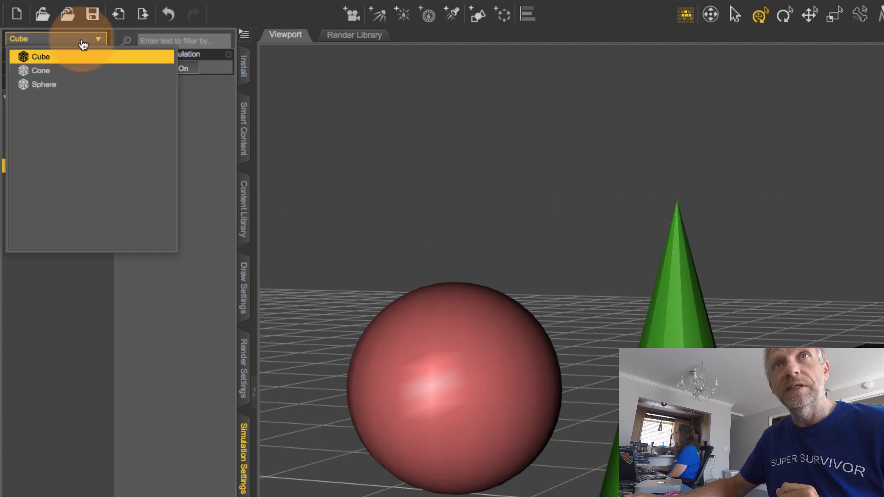
{"action": "left_click", "coordinate": [63, 70]}
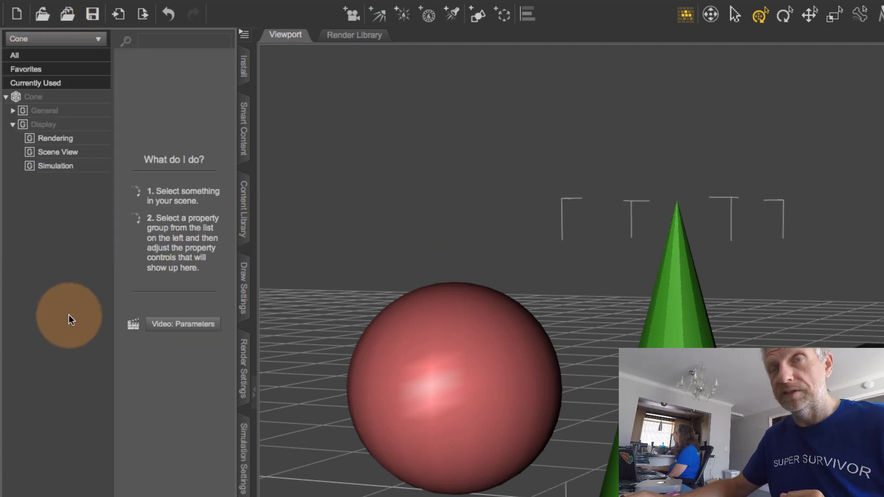
- Move the sphere along Z to about -18.17 and show all its Transforms parameters in a widened pane
{"action": "left_click", "coordinate": [454, 460]}
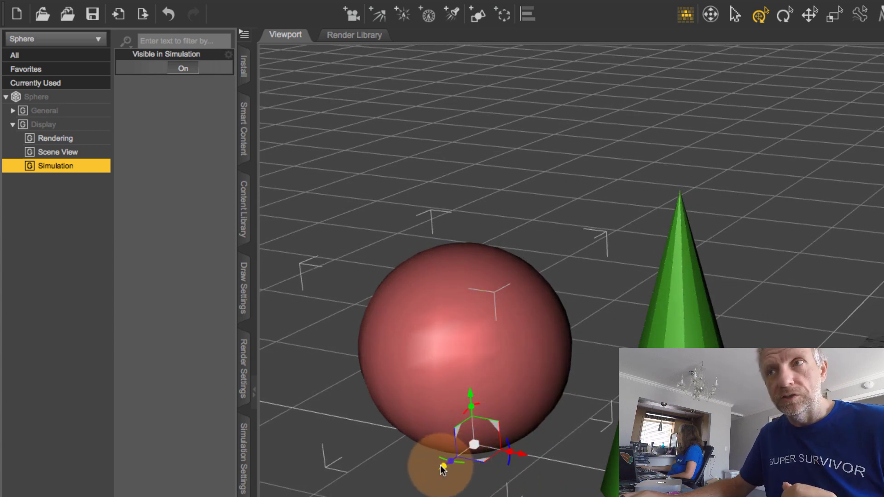
{"action": "left_click_drag", "start_coordinate": [442, 468], "coordinate": [466, 467]}
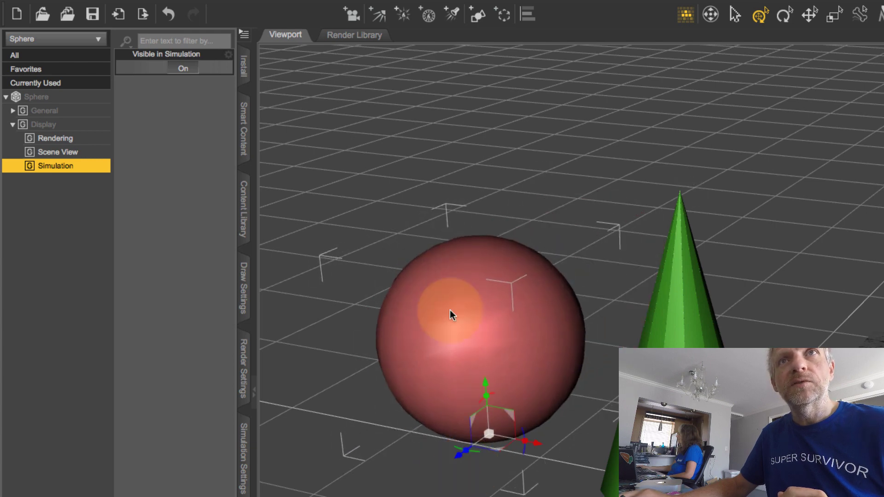
{"action": "left_click", "coordinate": [13, 111]}
{"action": "left_click", "coordinate": [13, 166]}
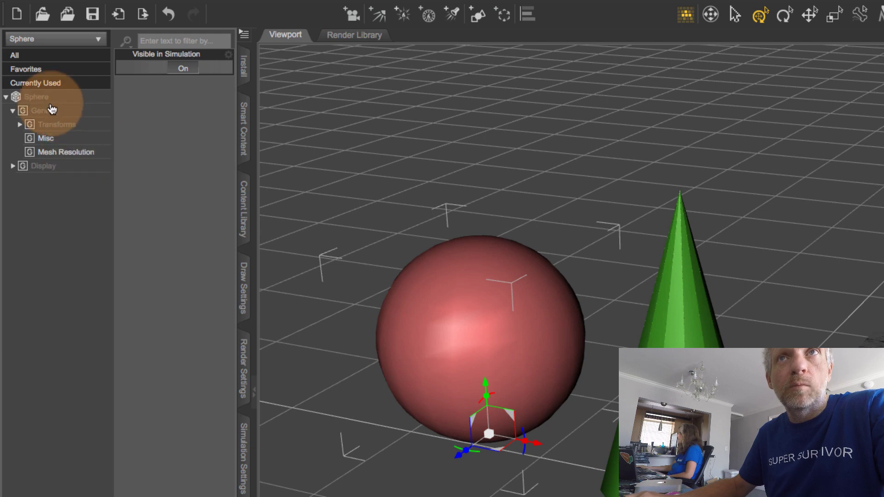
{"action": "left_click", "coordinate": [73, 127]}
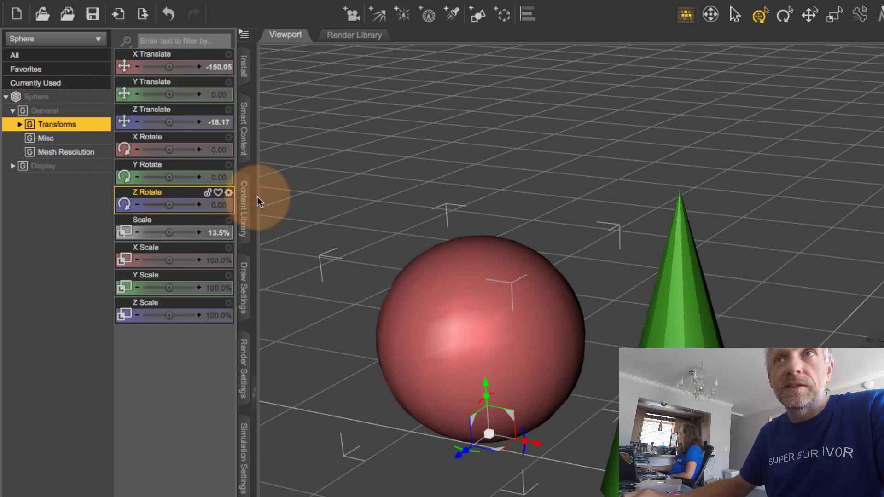
{"action": "left_click_drag", "start_coordinate": [271, 196], "coordinate": [304, 207]}
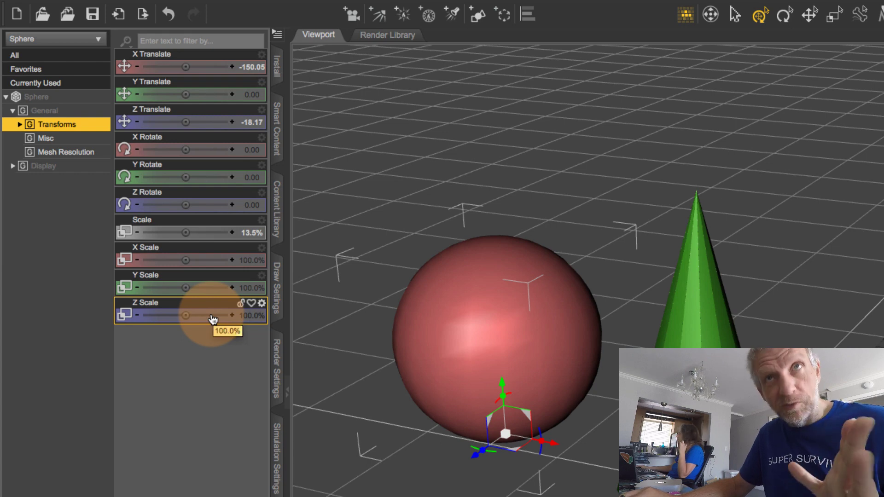
- Examine the sphere's Translation, Rotation and Scale parameter groups individually
{"action": "left_click", "coordinate": [20, 125]}
{"action": "left_click", "coordinate": [81, 138]}
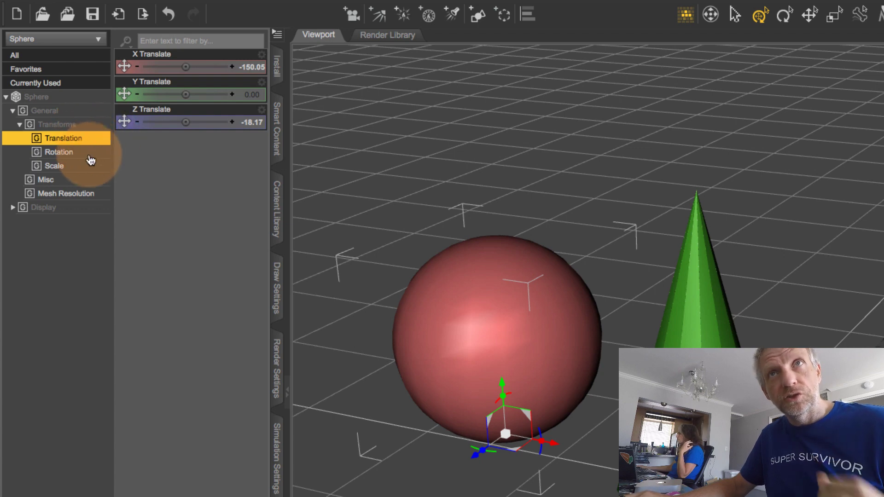
{"action": "left_click", "coordinate": [73, 152]}
{"action": "left_click", "coordinate": [89, 169]}
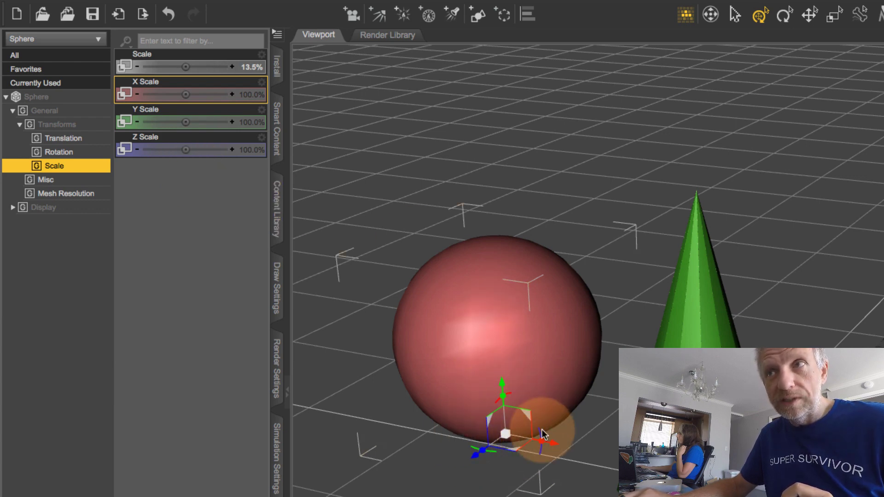
- Shift the sphere forward and back along its Z axis, finishing with Z Translate set to exactly -50
{"action": "left_click", "coordinate": [73, 139]}
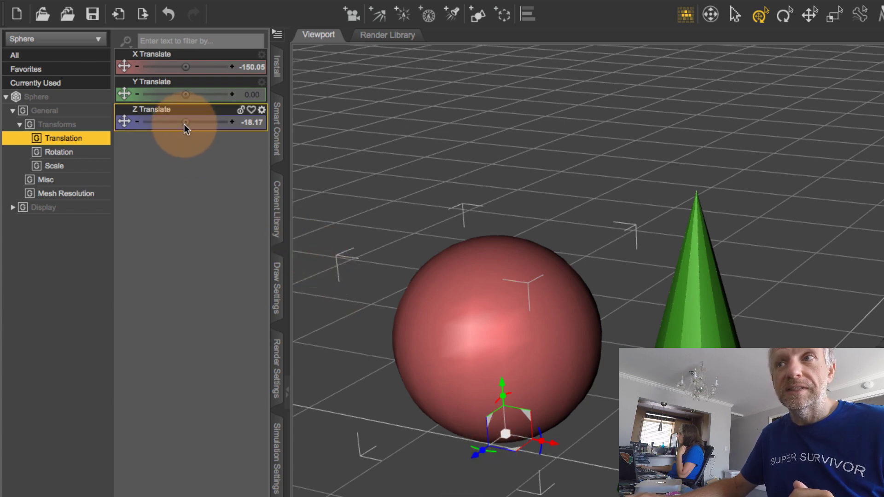
{"action": "left_click_drag", "start_coordinate": [186, 122], "coordinate": [276, 112]}
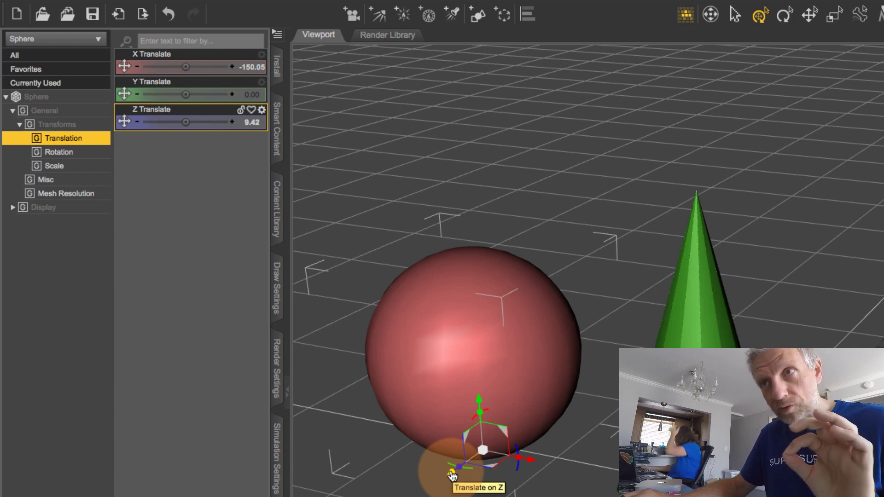
{"action": "left_click_drag", "start_coordinate": [452, 475], "coordinate": [518, 439]}
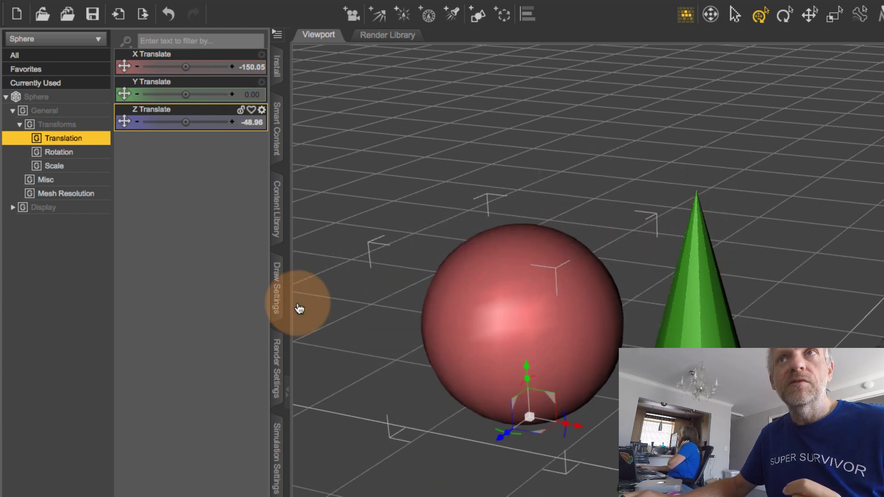
{"action": "left_click", "coordinate": [250, 123]}
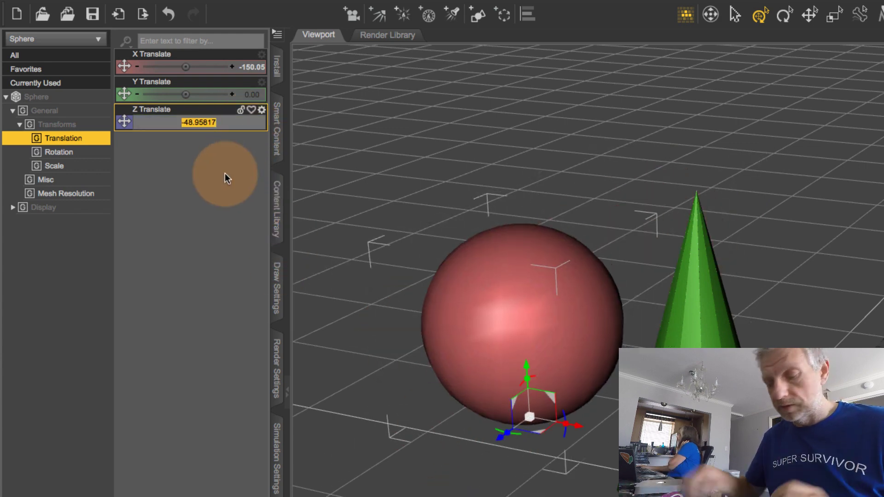
{"action": "type", "text": "-50"}
{"action": "key", "text": "Return"}
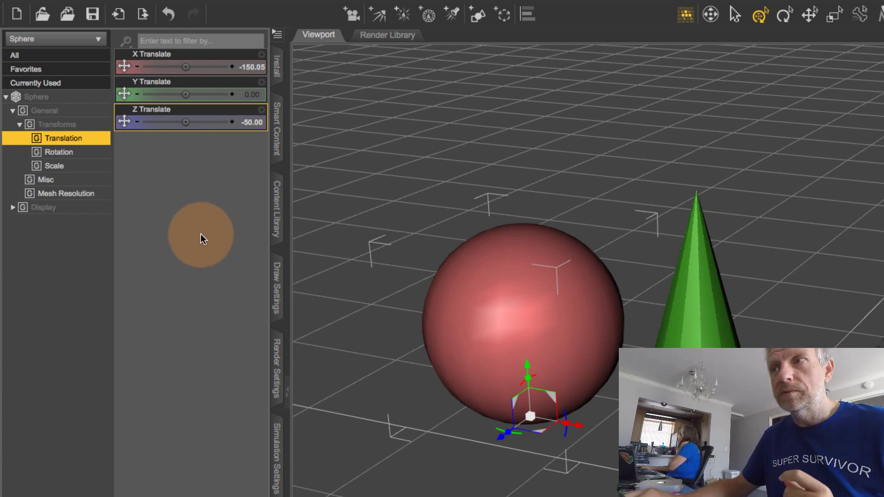
- Select the cone and set its X Rotate to 90
{"action": "left_click", "coordinate": [713, 408]}
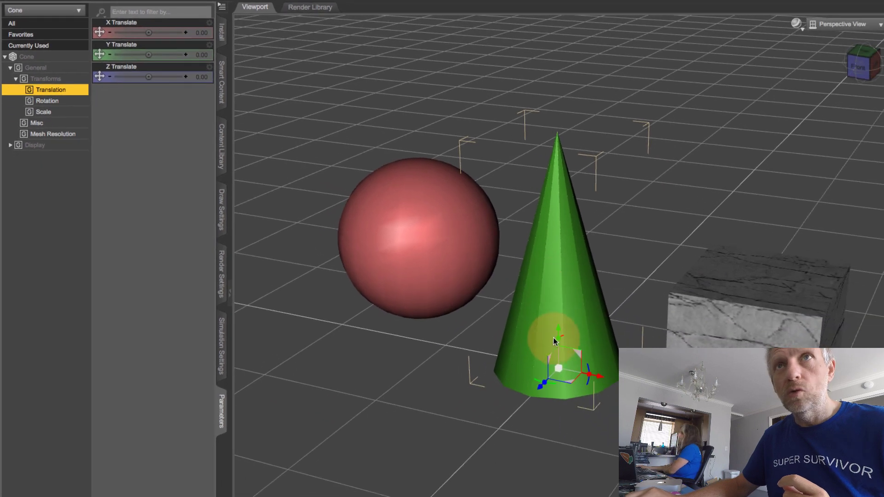
{"action": "left_click", "coordinate": [66, 102]}
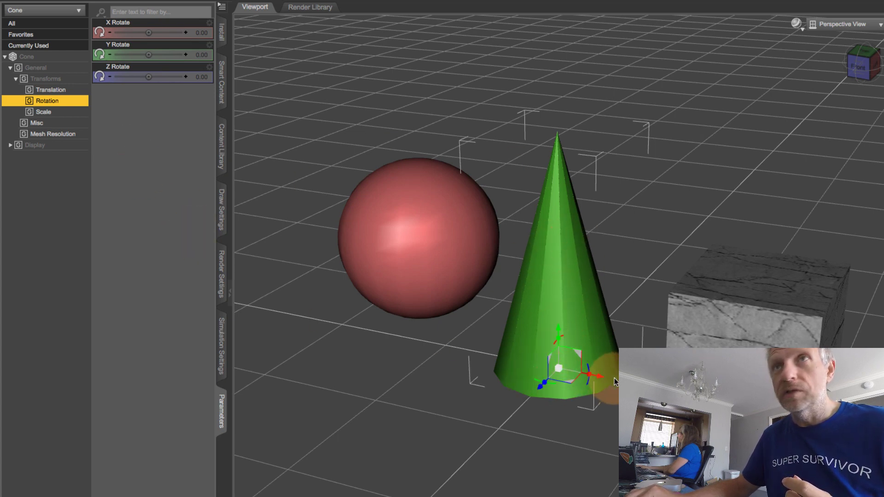
{"action": "left_click", "coordinate": [201, 32]}
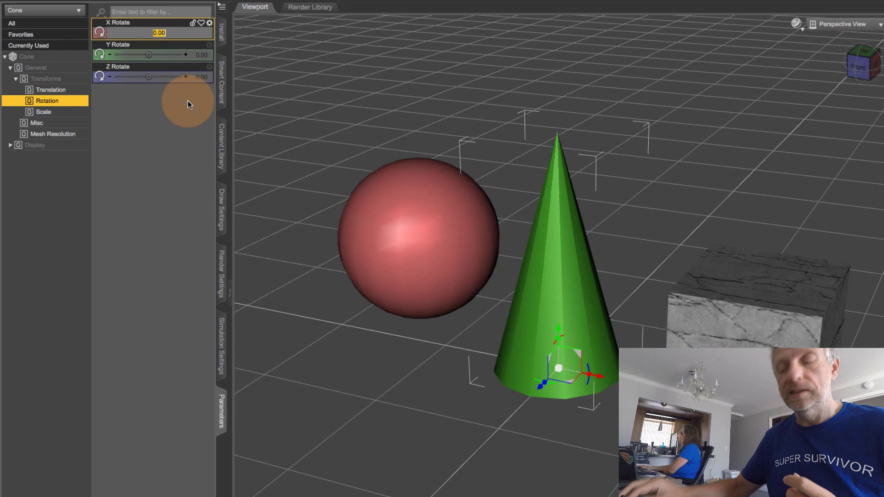
{"action": "type", "text": "90"}
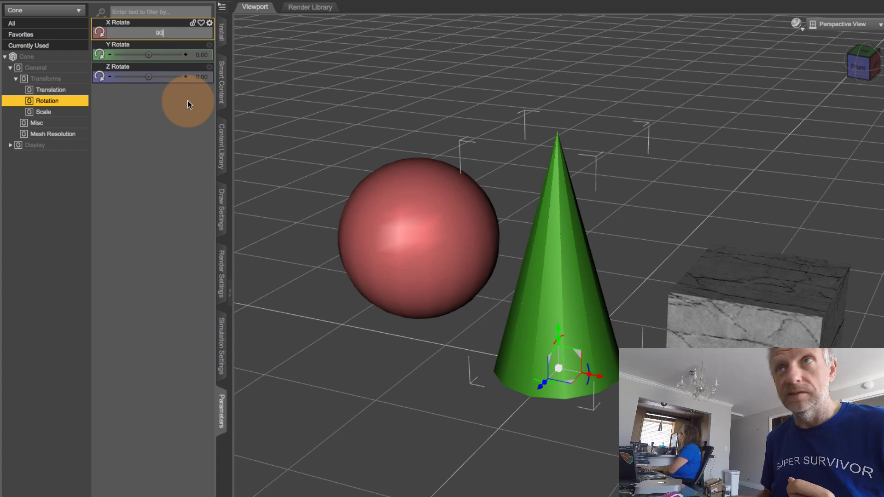
{"action": "key", "text": "Return"}
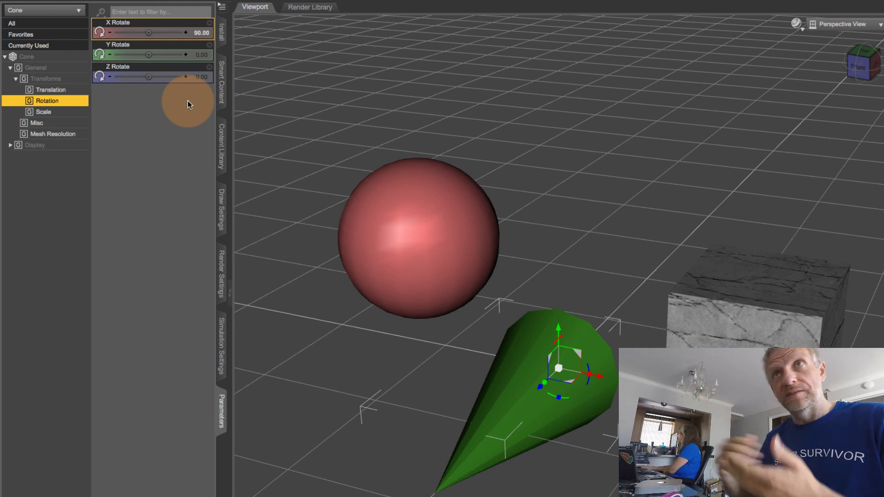
- Set the cone's X Rotate to -90 and return it to 0
{"action": "left_click", "coordinate": [200, 33]}
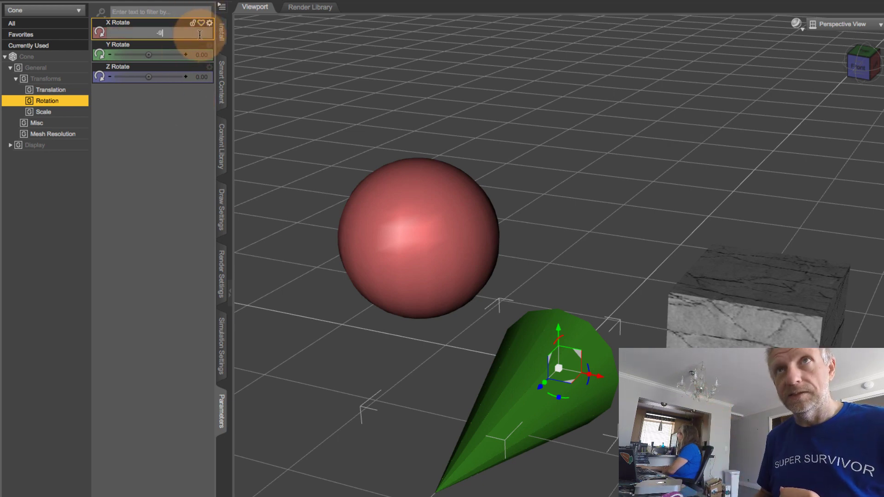
{"action": "key", "text": "Return"}
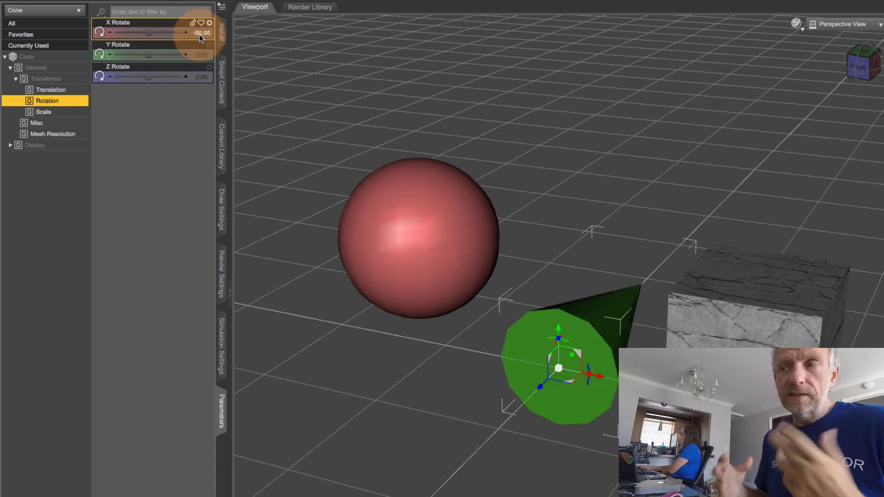
{"action": "left_click", "coordinate": [200, 34]}
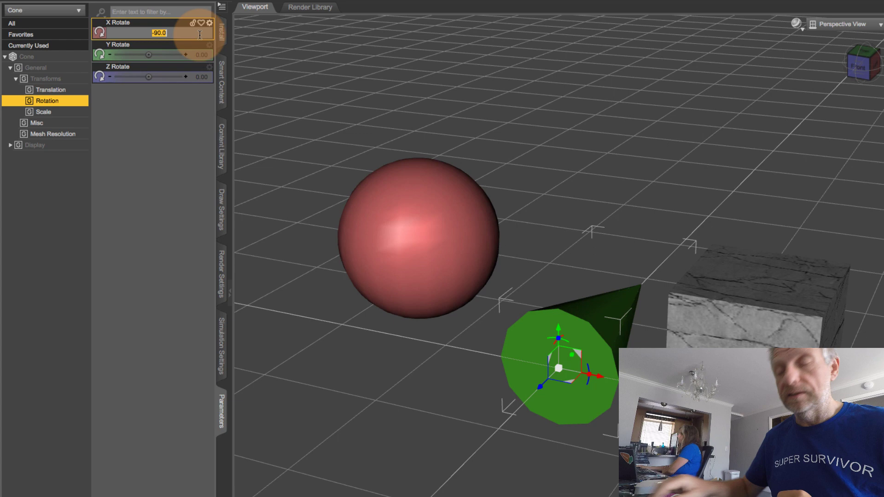
{"action": "type", "text": "0"}
{"action": "key", "text": "Return"}
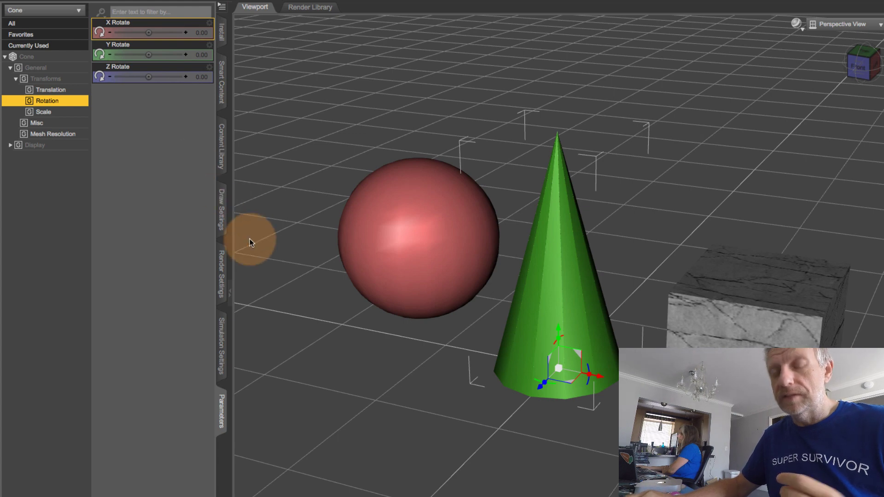
- Raise the cone to about 1.95 along Y, viewed from the front, and reset its Y Translate to 0
{"action": "left_click_drag", "start_coordinate": [359, 383], "coordinate": [429, 250], "text": "alt"}
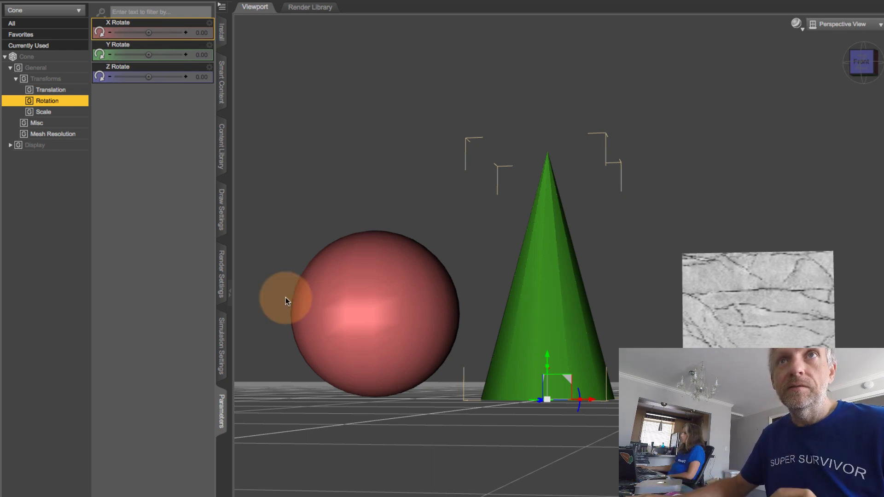
{"action": "left_click", "coordinate": [51, 90]}
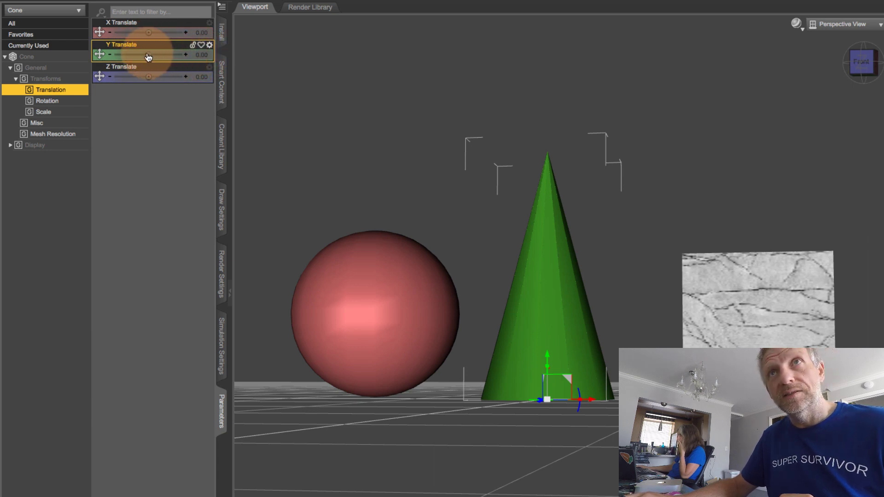
{"action": "mouse_move", "coordinate": [149, 57]}
{"action": "left_mouse_down"}
{"action": "mouse_move", "coordinate": [170, 56]}
{"action": "mouse_move", "coordinate": [133, 59]}
{"action": "mouse_move", "coordinate": [152, 59]}
{"action": "left_mouse_up"}
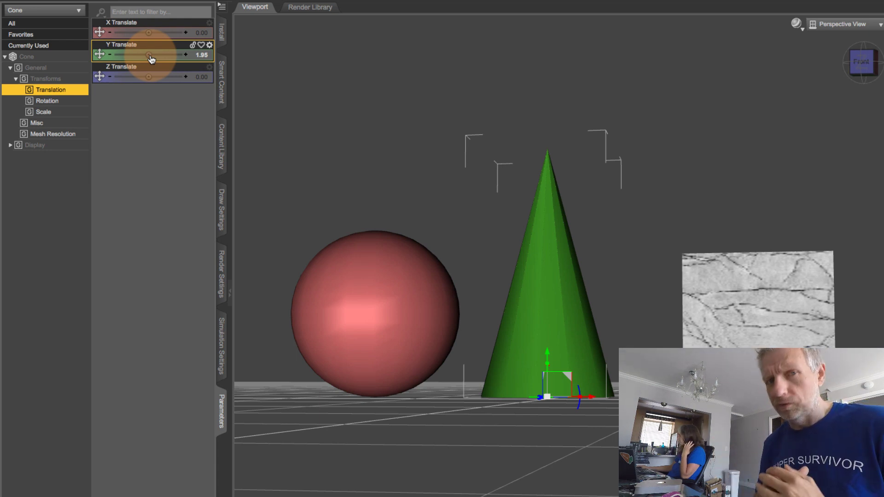
{"action": "left_click", "coordinate": [202, 55]}
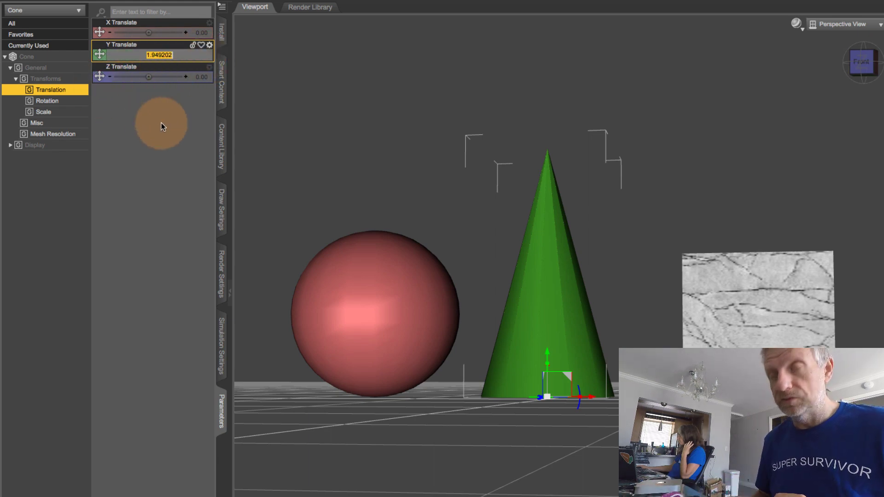
{"action": "type", "text": "0"}
{"action": "key", "text": "Return"}
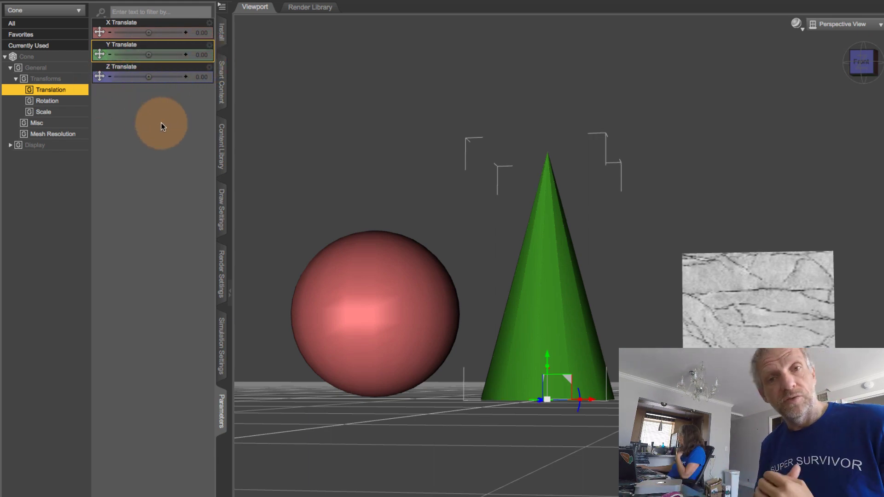